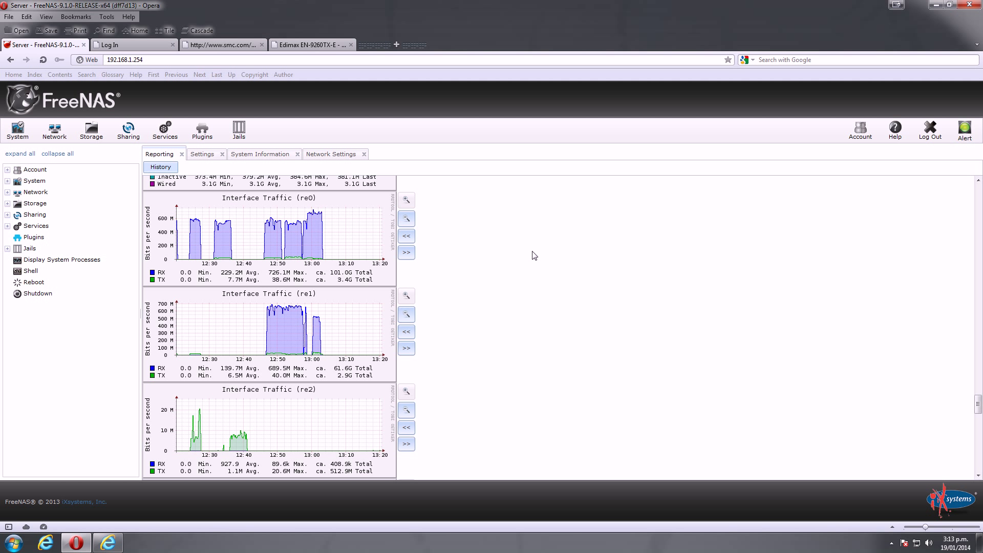
Advance Photo Viewer from IMG_5345.JPG to IMG_5346.JPG, the wall sockets 16–18 photo.
{"action": "left_click", "coordinate": [406, 252]}
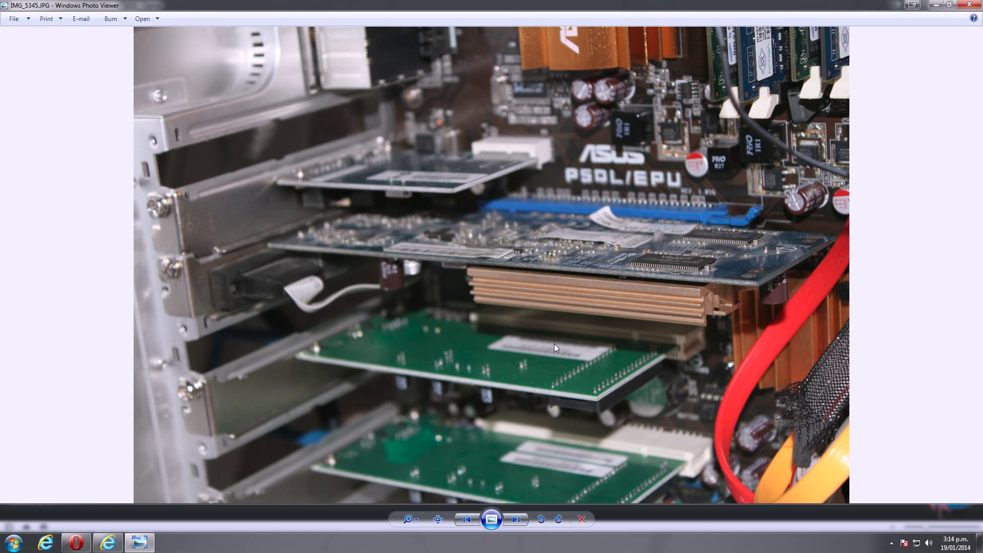
{"action": "scroll", "coordinate": [621, 457], "scroll_direction": "up", "scroll_amount": 2}
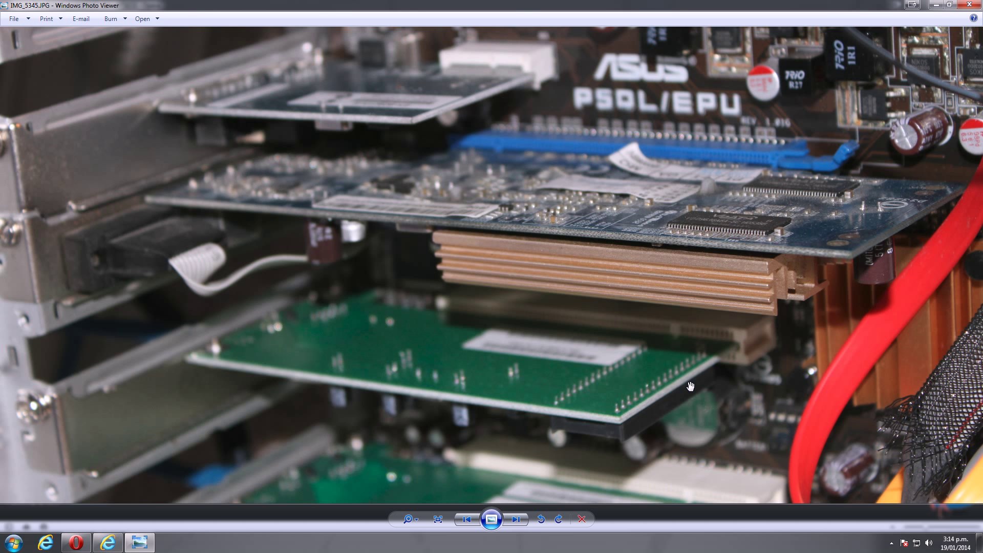
{"action": "scroll", "coordinate": [690, 386], "scroll_direction": "down", "scroll_amount": 2}
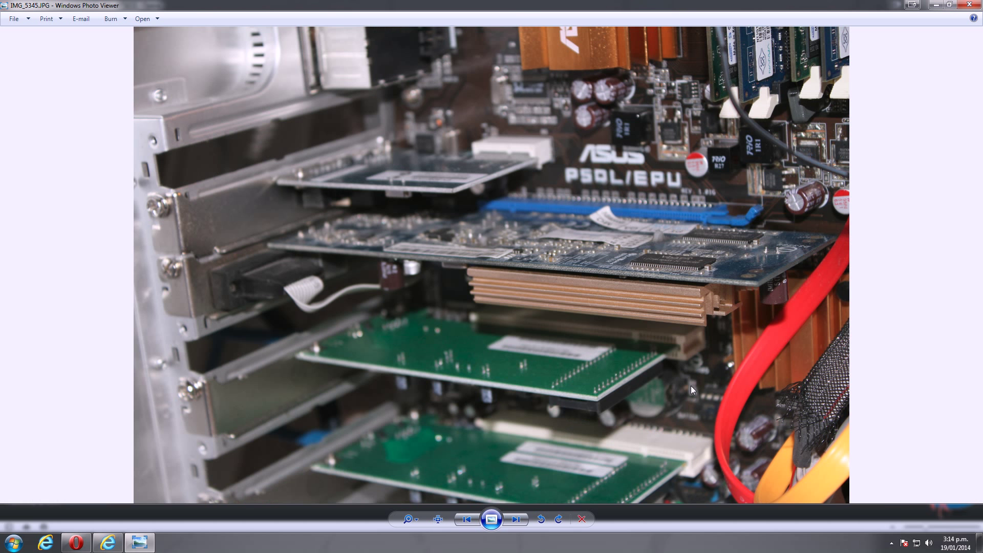
{"action": "left_click", "coordinate": [515, 519]}
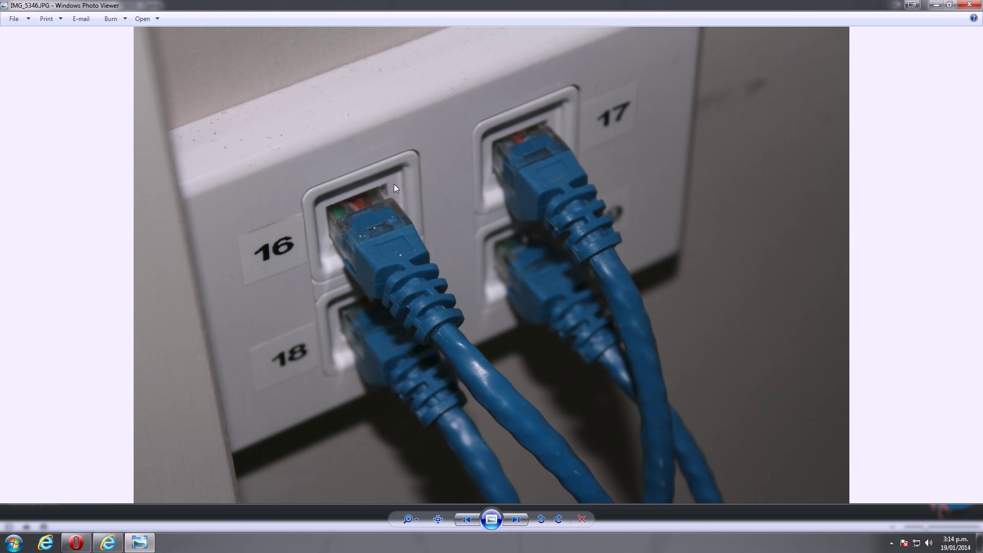
Show IMG_5348.JPG, the close-up of blue cables in the switch ports.
{"action": "left_click", "coordinate": [524, 518]}
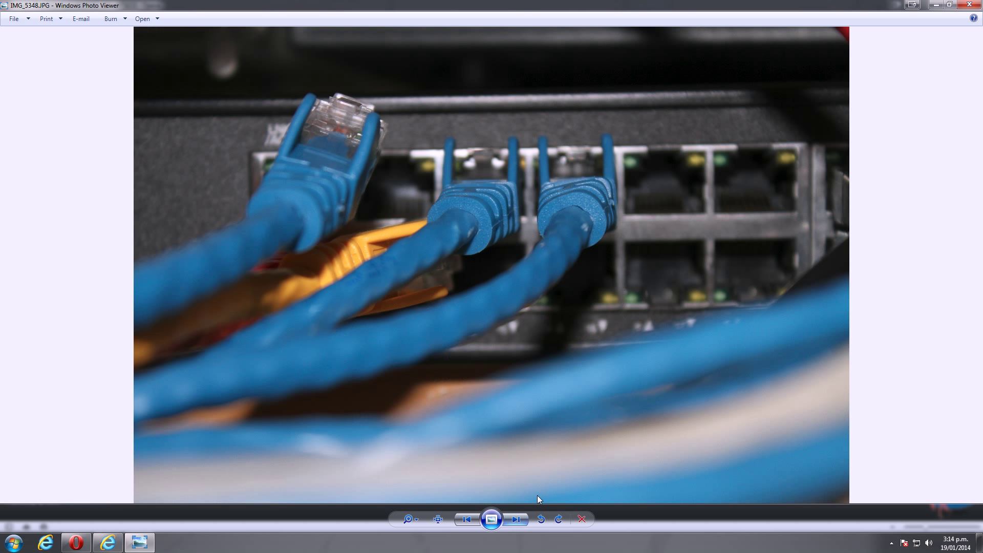
Close Photo Viewer and scroll the FreeNAS Reporting page back to the re0–re2 graphs.
{"action": "left_click", "coordinate": [970, 6]}
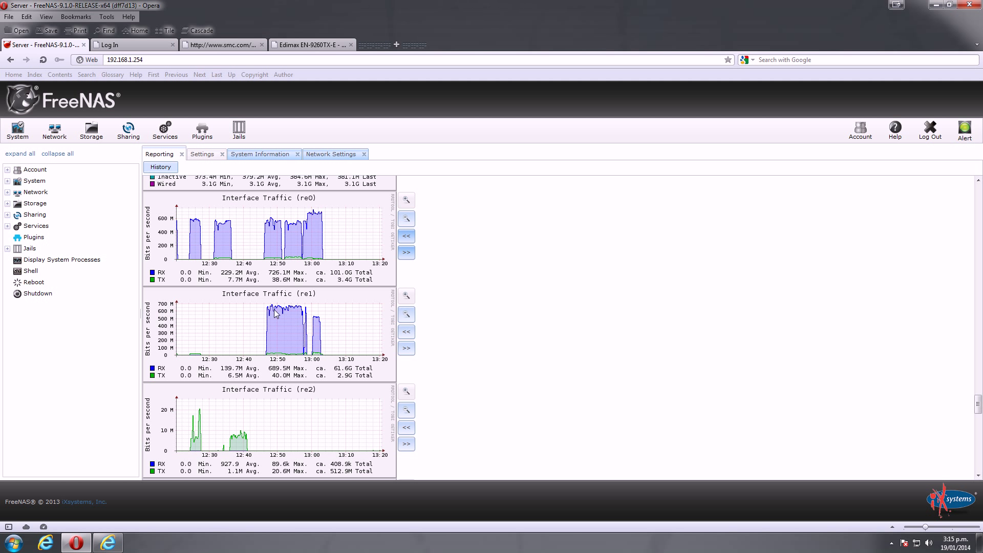
{"action": "scroll", "coordinate": [177, 311], "scroll_direction": "up", "scroll_amount": 3}
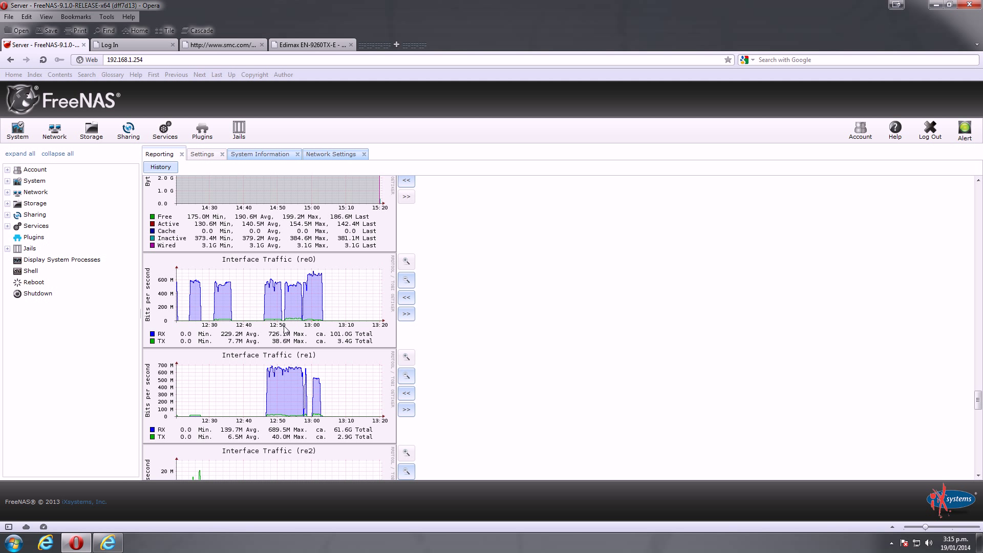
{"action": "scroll", "coordinate": [300, 302], "scroll_direction": "down", "scroll_amount": 3}
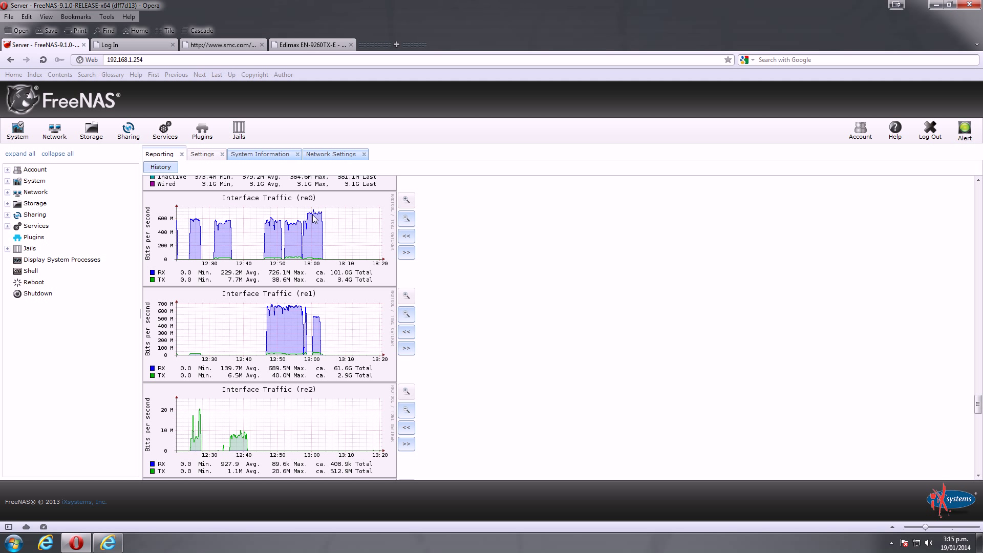
{"action": "scroll", "coordinate": [502, 220], "scroll_direction": "down", "scroll_amount": 3}
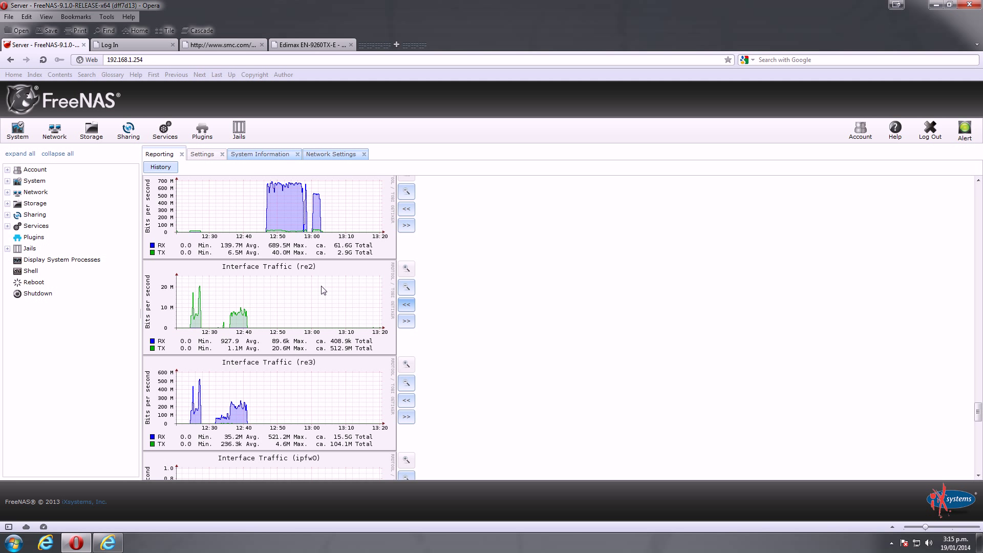
{"action": "scroll", "coordinate": [323, 293], "scroll_direction": "down", "scroll_amount": 6}
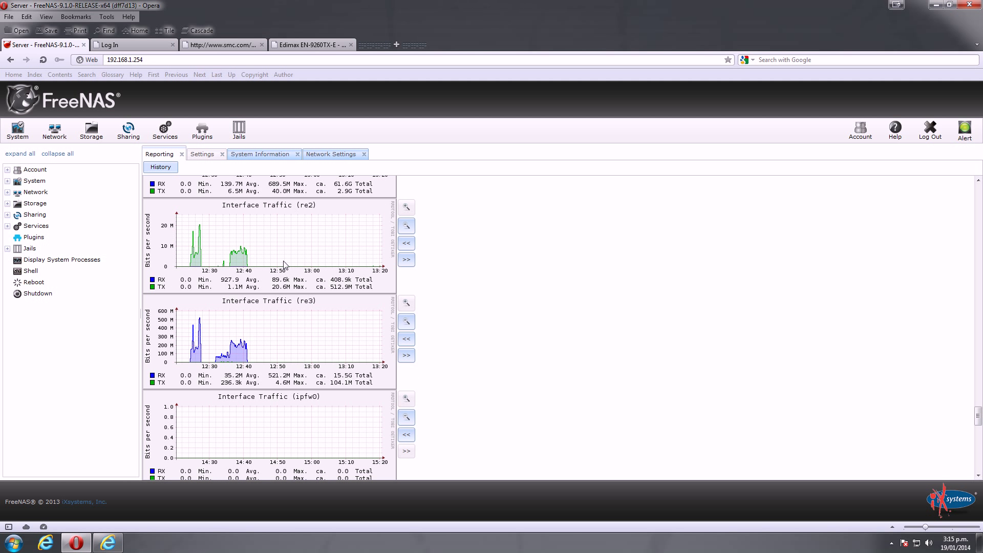
{"action": "scroll", "coordinate": [299, 253], "scroll_direction": "up", "scroll_amount": 3}
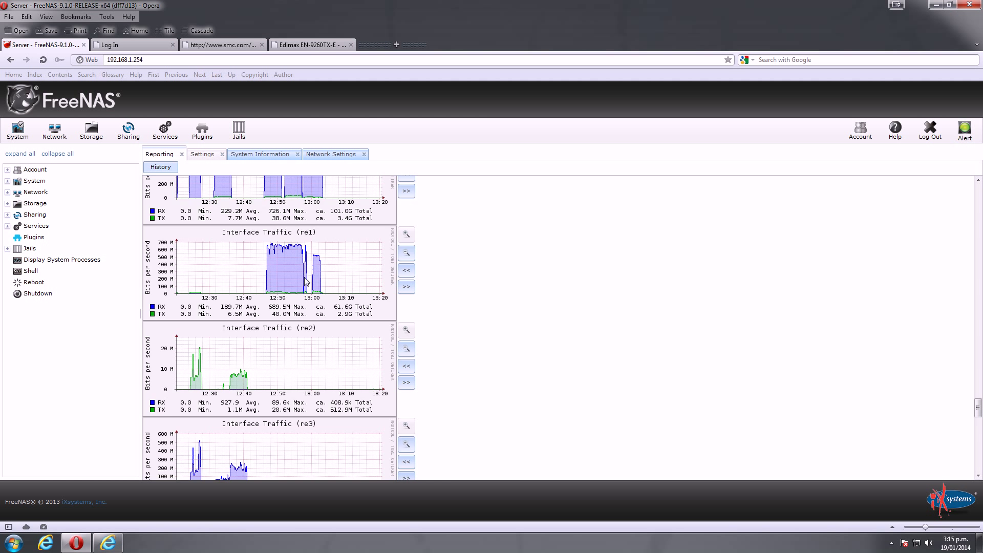
{"action": "scroll", "coordinate": [241, 258], "scroll_direction": "up", "scroll_amount": 6}
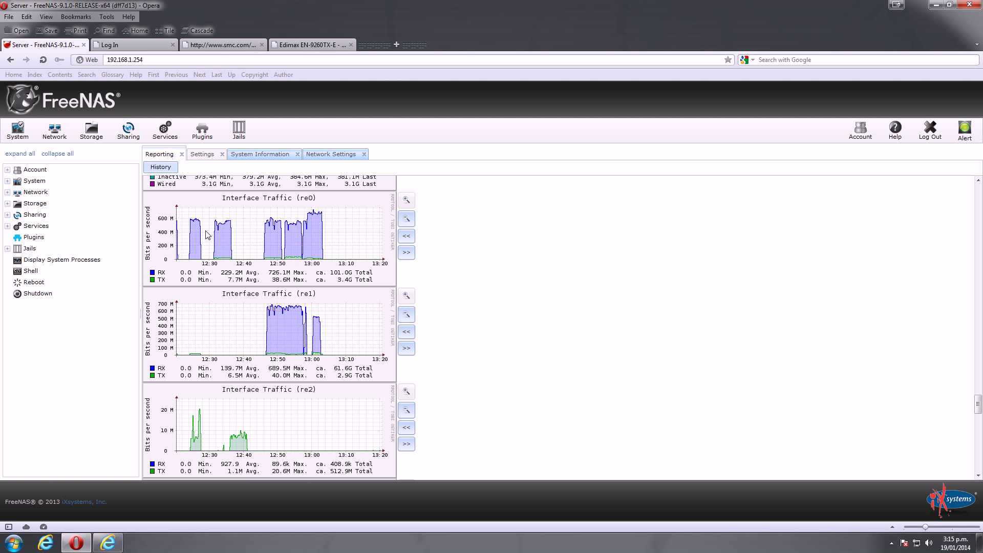
{"action": "scroll", "coordinate": [208, 235], "scroll_direction": "down", "scroll_amount": 3}
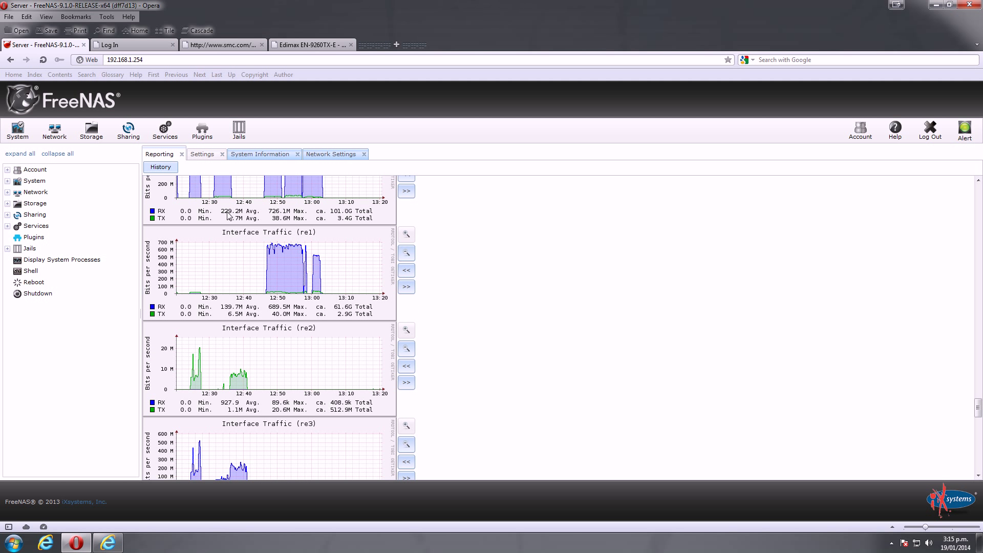
{"action": "scroll", "coordinate": [227, 217], "scroll_direction": "down", "scroll_amount": 3}
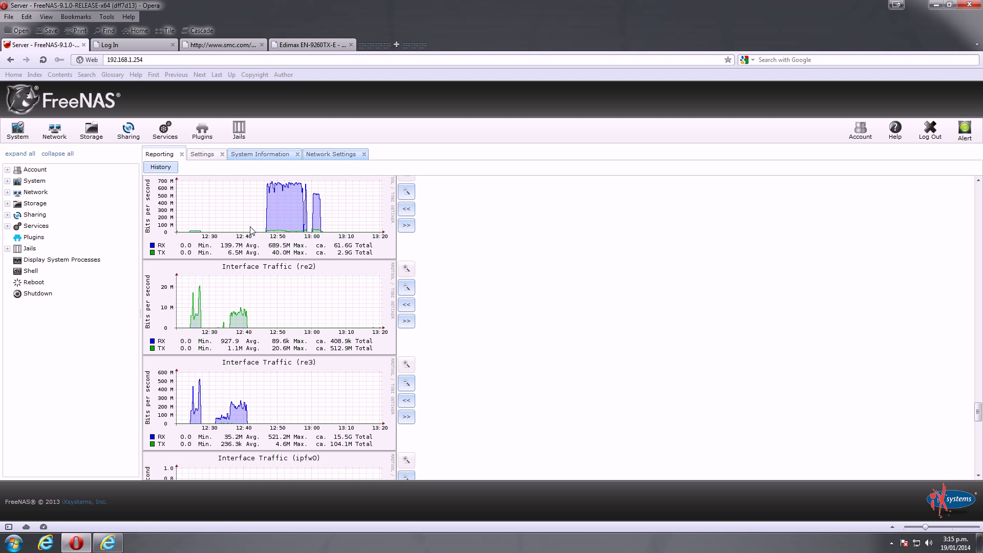
{"action": "scroll", "coordinate": [238, 207], "scroll_direction": "up", "scroll_amount": 6}
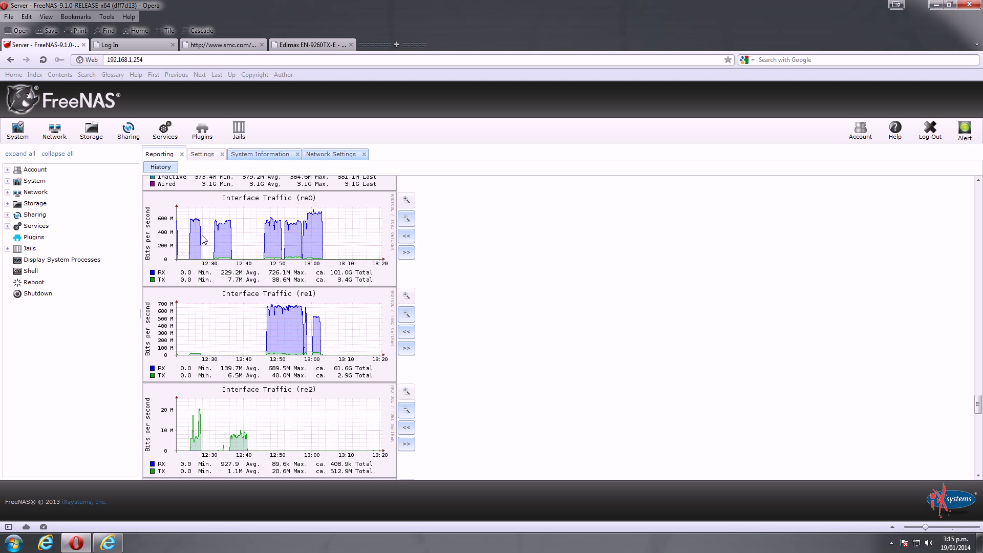
{"action": "scroll", "coordinate": [234, 233], "scroll_direction": "down", "scroll_amount": 6}
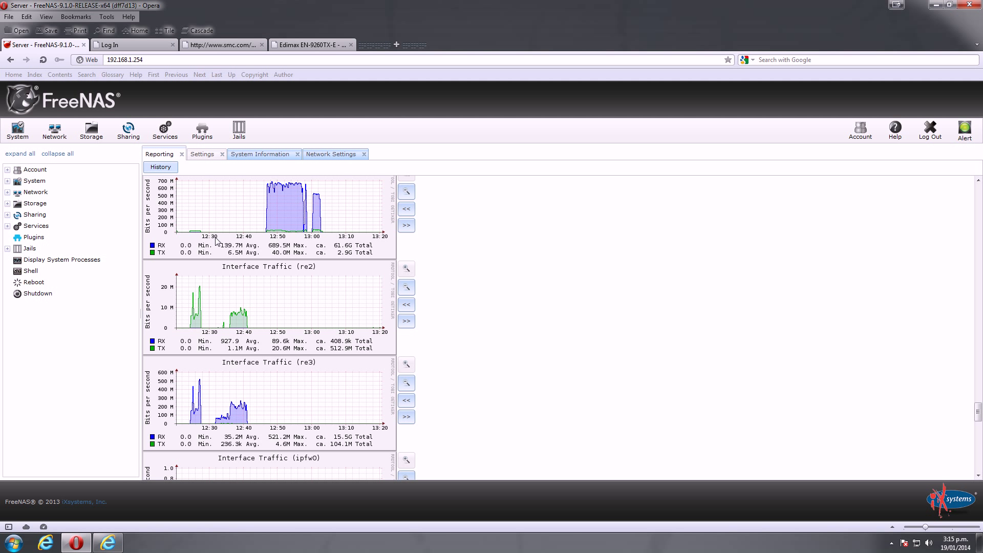
{"action": "scroll", "coordinate": [218, 265], "scroll_direction": "up", "scroll_amount": 3}
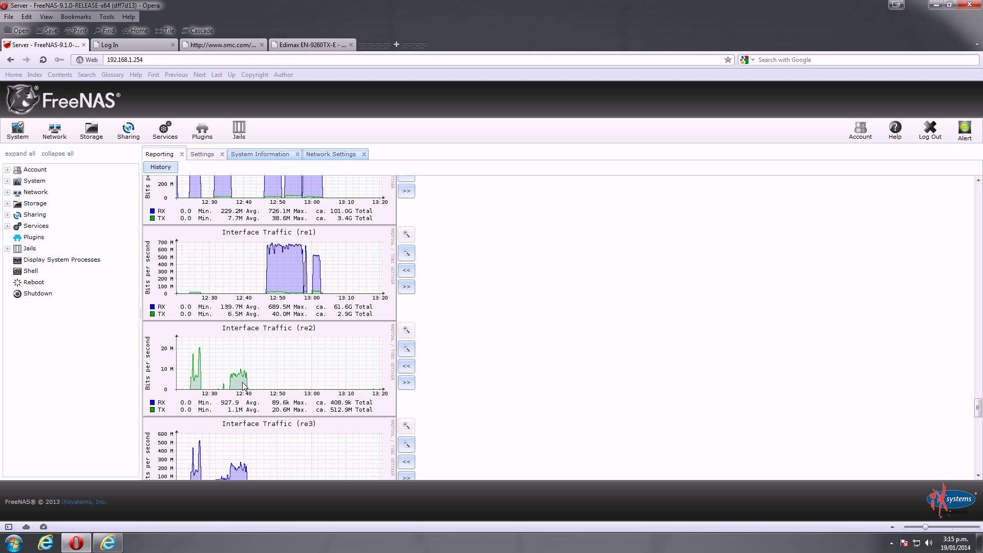
{"action": "scroll", "coordinate": [240, 389], "scroll_direction": "down", "scroll_amount": 6}
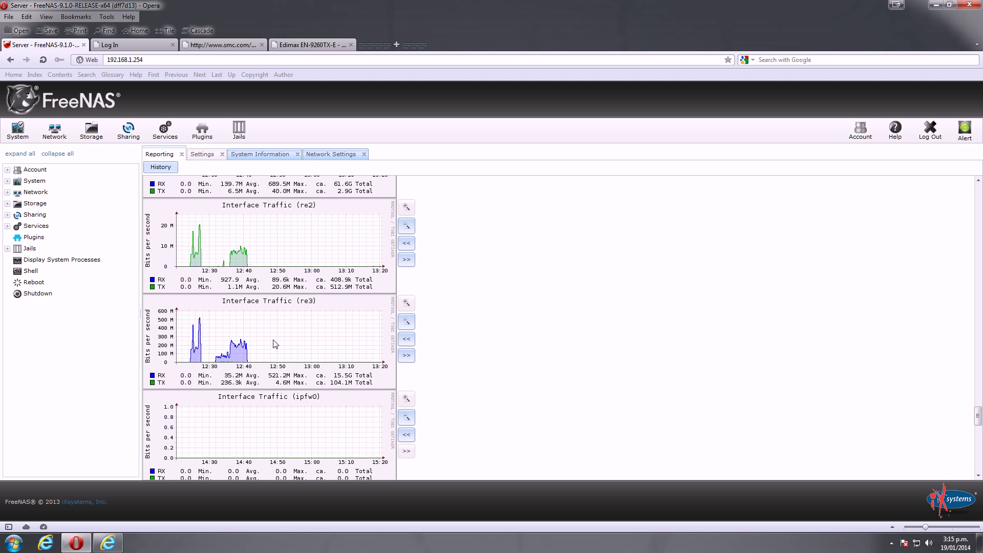
{"action": "scroll", "coordinate": [257, 336], "scroll_direction": "up", "scroll_amount": 3}
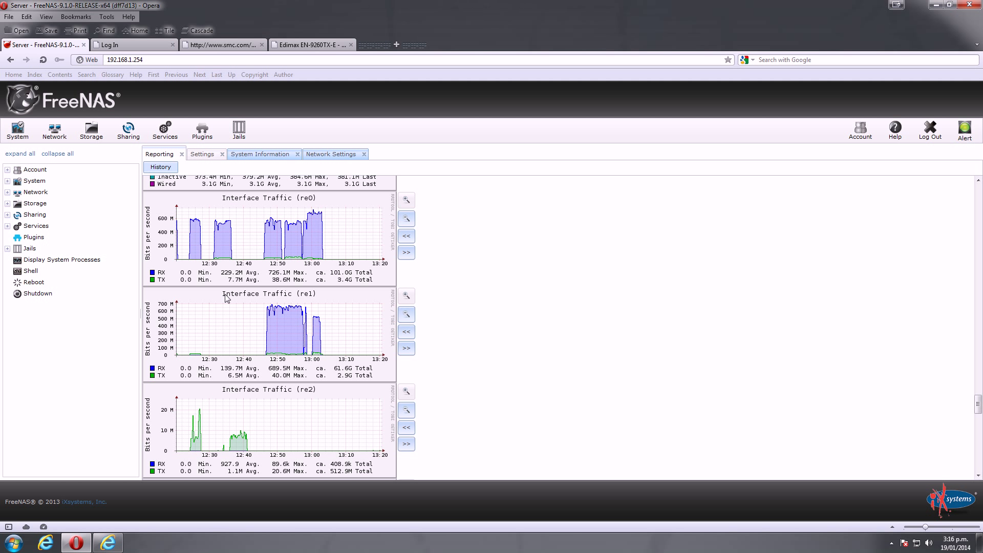
{"action": "scroll", "coordinate": [266, 340], "scroll_direction": "up", "scroll_amount": 2}
{"action": "scroll", "coordinate": [276, 327], "scroll_direction": "down", "scroll_amount": 2}
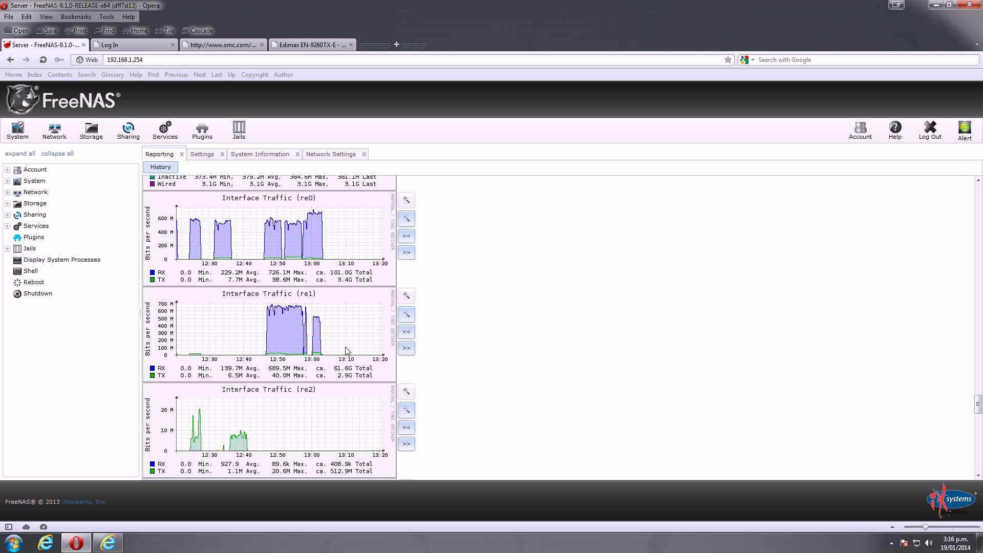
{"action": "scroll", "coordinate": [346, 328], "scroll_direction": "down", "scroll_amount": 6}
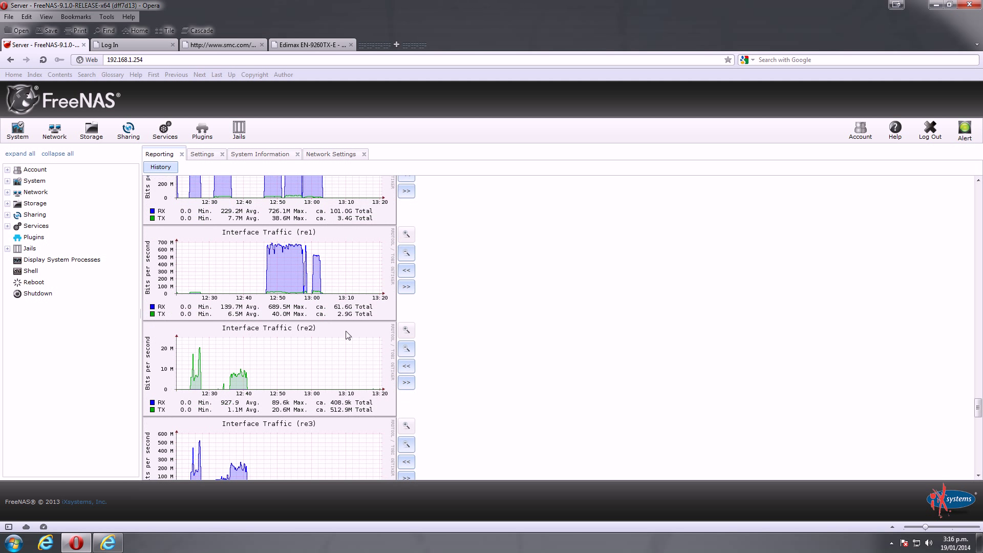
{"action": "scroll", "coordinate": [317, 292], "scroll_direction": "up", "scroll_amount": 3}
{"action": "scroll", "coordinate": [318, 293], "scroll_direction": "up", "scroll_amount": 5}
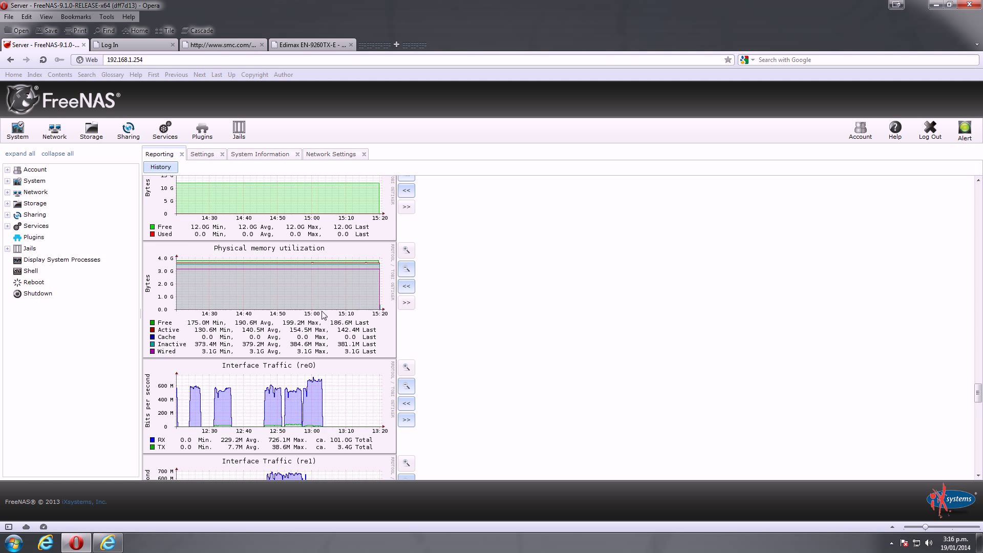
Scroll the Reporting page down to the re3 interface traffic graph.
{"action": "scroll", "coordinate": [406, 333], "scroll_direction": "down", "scroll_amount": 8}
{"action": "scroll", "coordinate": [386, 335], "scroll_direction": "up", "scroll_amount": 3}
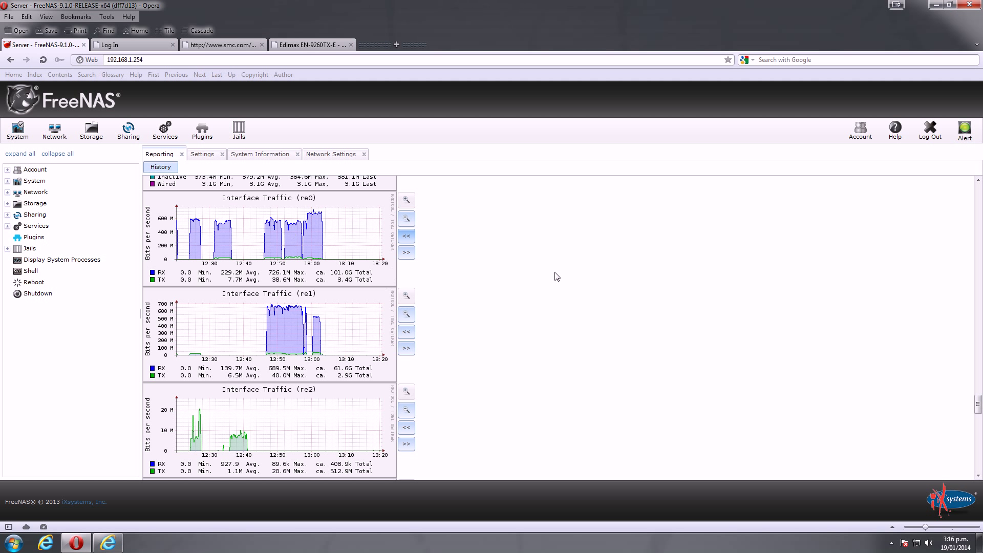
{"action": "scroll", "coordinate": [487, 283], "scroll_direction": "down", "scroll_amount": 5}
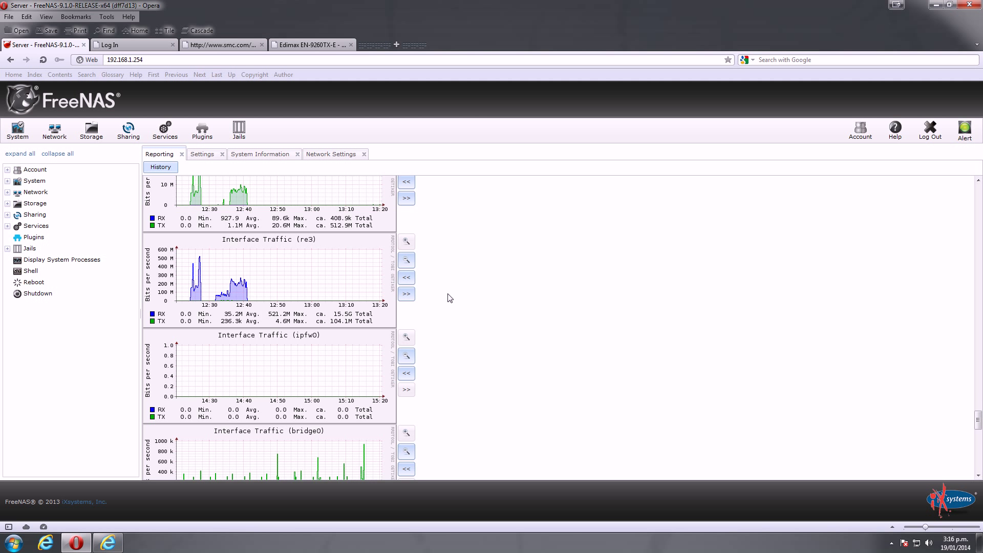
{"action": "scroll", "coordinate": [449, 298], "scroll_direction": "up", "scroll_amount": 4}
{"action": "scroll", "coordinate": [415, 404], "scroll_direction": "down", "scroll_amount": 2}
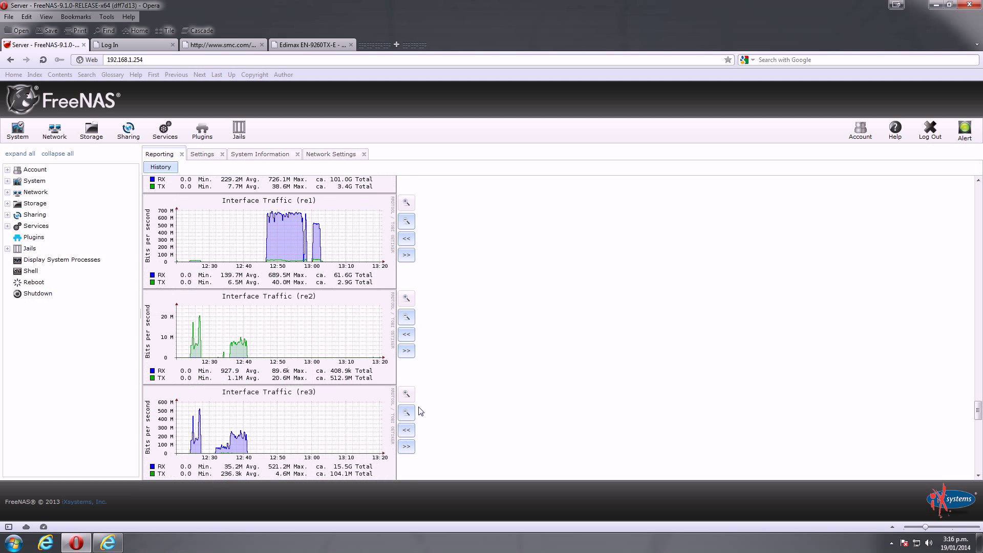
Page the re3 graph forward and the ipfw0 graph back and forward in time.
{"action": "left_click", "coordinate": [408, 417]}
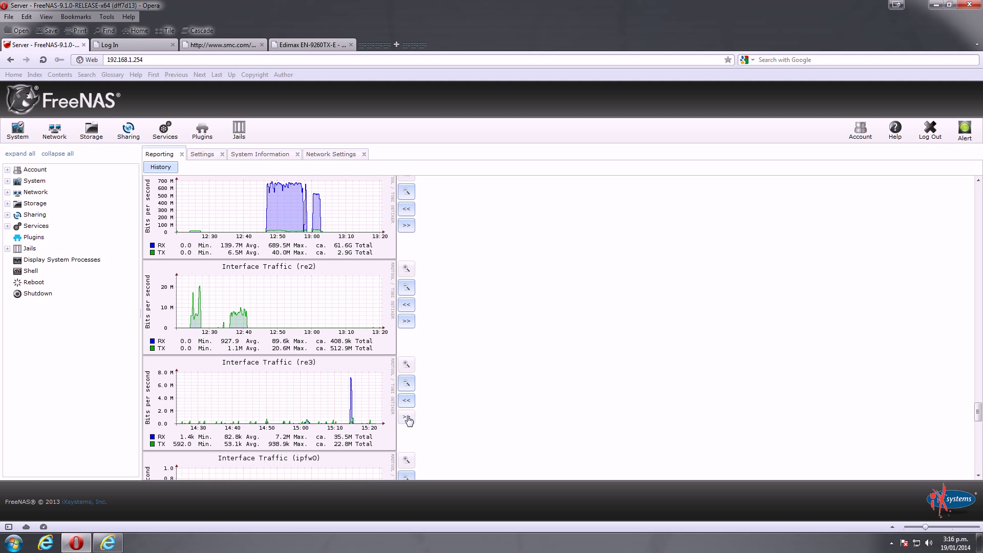
{"action": "scroll", "coordinate": [468, 394], "scroll_direction": "down", "scroll_amount": 4}
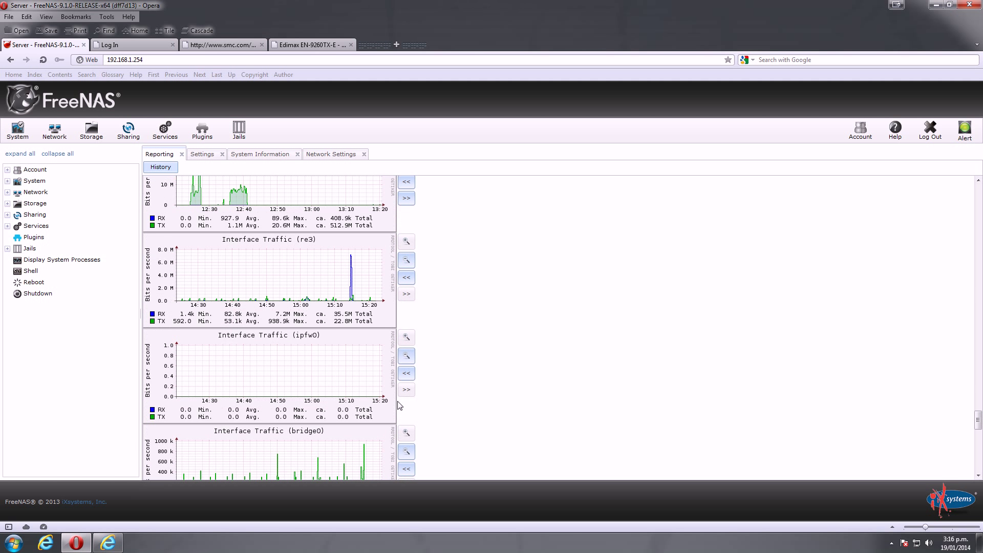
{"action": "left_click", "coordinate": [407, 374]}
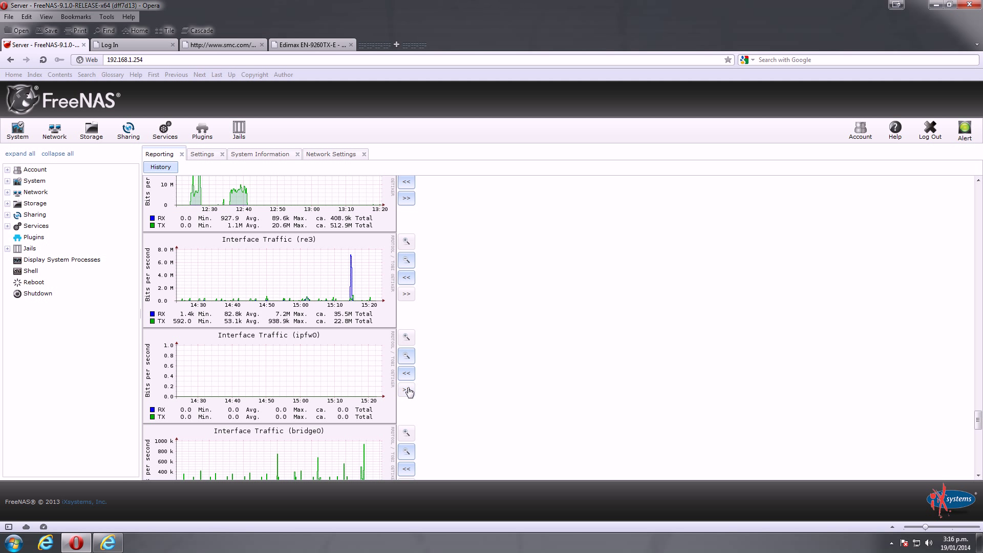
{"action": "left_click", "coordinate": [407, 390]}
{"action": "scroll", "coordinate": [419, 264], "scroll_direction": "up", "scroll_amount": 4}
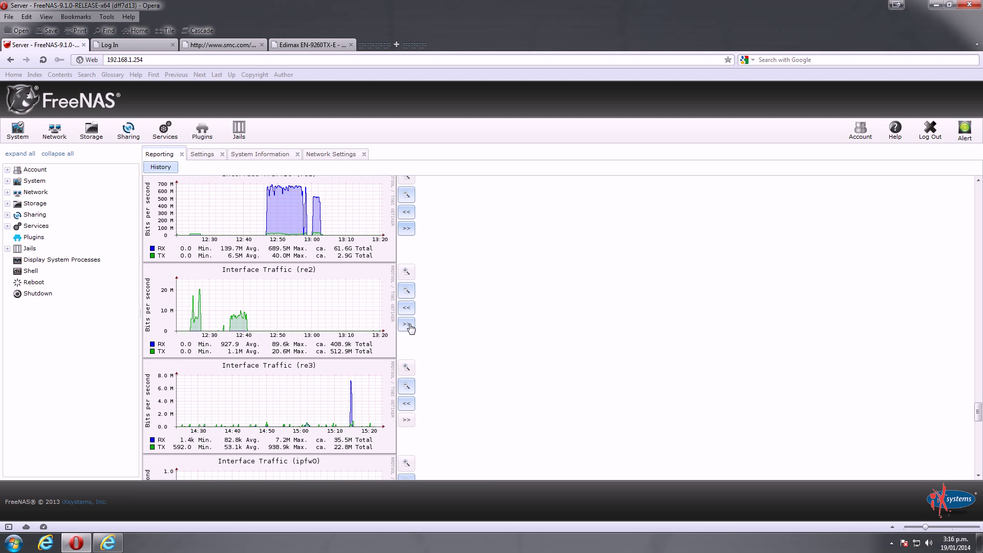
Step the re2 graph back to 12:30–13:20 and move re3 back to its traffic.
{"action": "left_click", "coordinate": [407, 323]}
{"action": "left_click", "coordinate": [407, 322]}
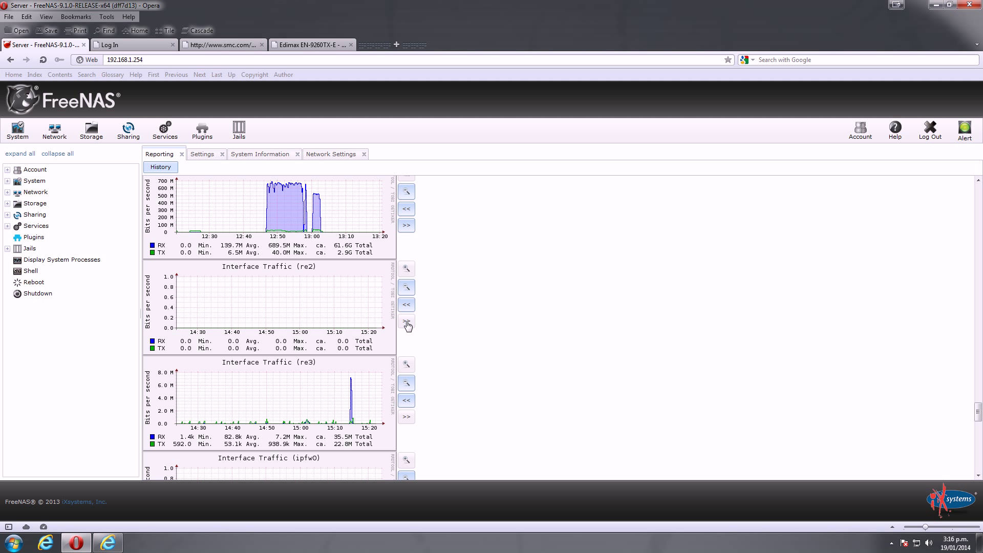
{"action": "left_click", "coordinate": [406, 304]}
{"action": "left_click", "coordinate": [406, 304]}
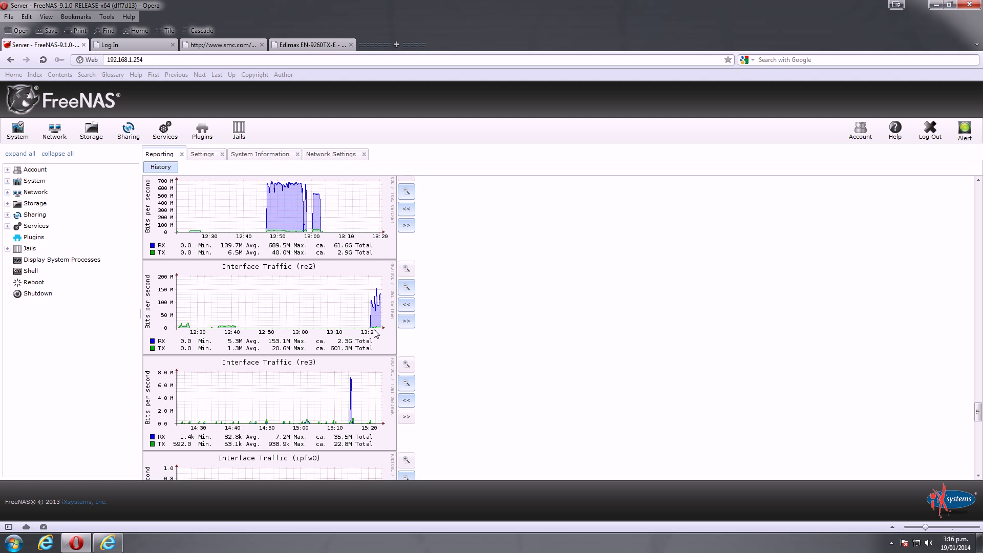
{"action": "left_click", "coordinate": [407, 400]}
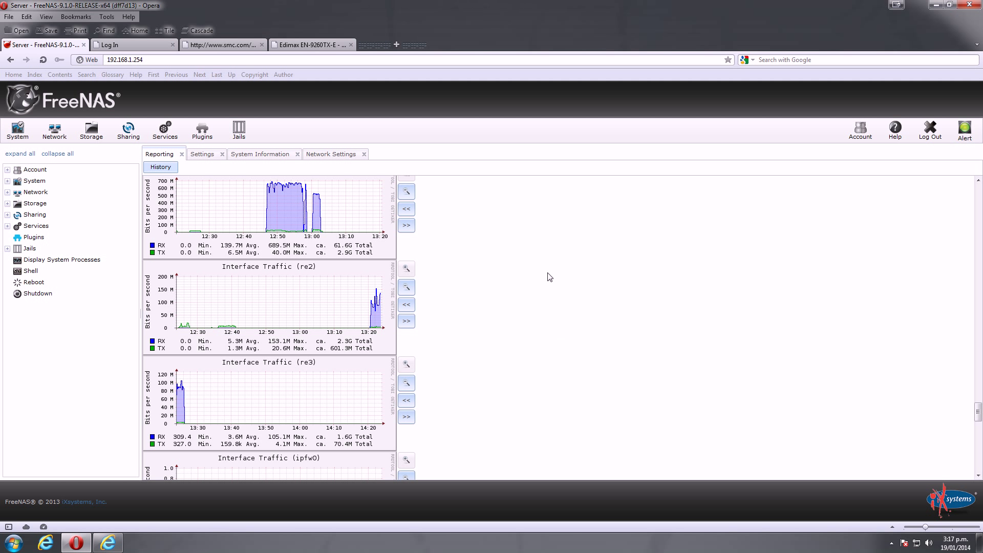
{"action": "left_click", "coordinate": [406, 304]}
{"action": "left_click", "coordinate": [318, 47]}
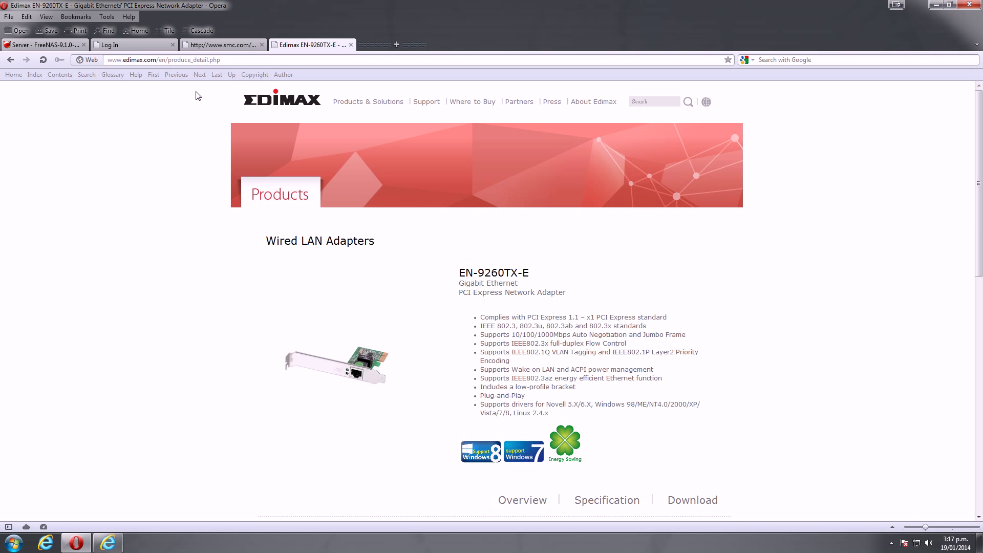
{"action": "left_click", "coordinate": [225, 44]}
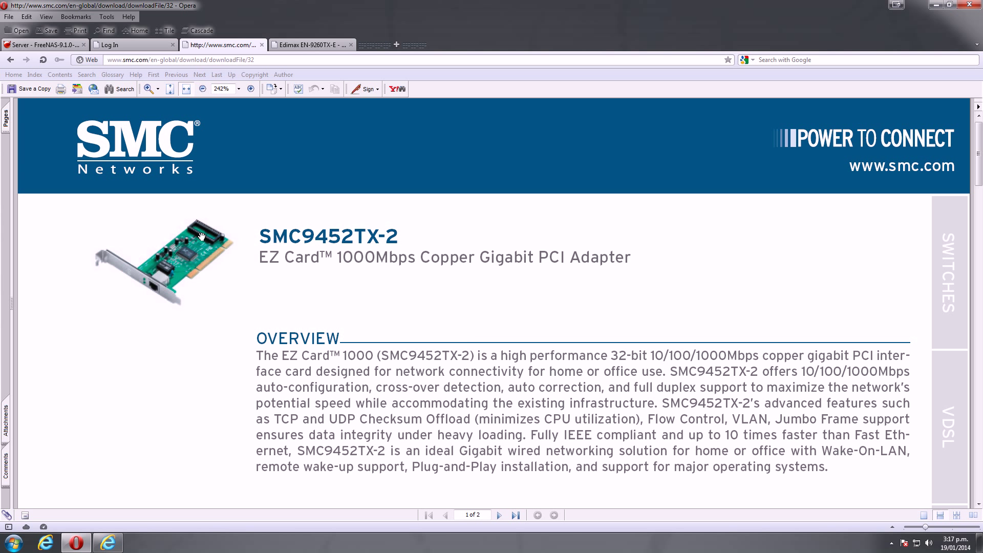
{"action": "left_click", "coordinate": [304, 43]}
{"action": "left_click", "coordinate": [238, 45]}
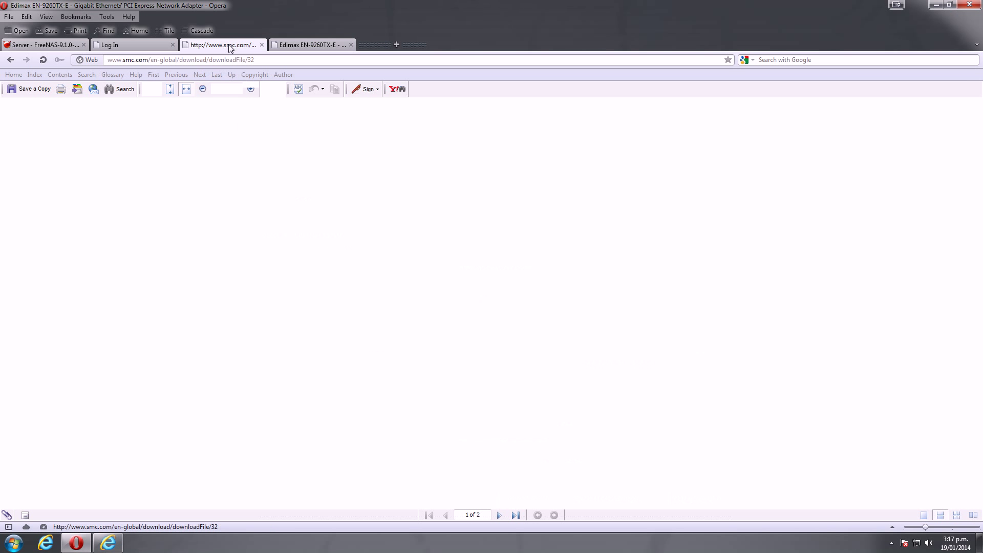
{"action": "left_click", "coordinate": [46, 45]}
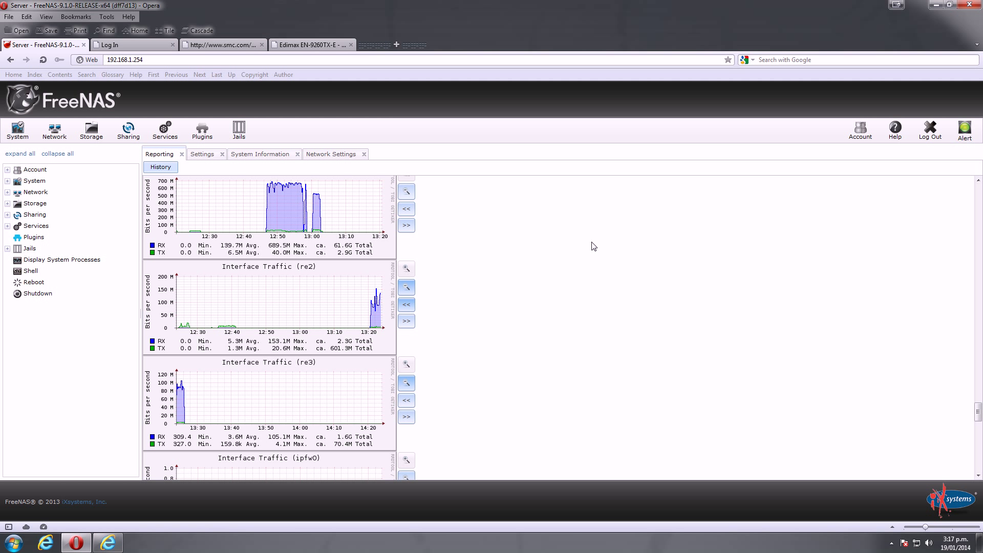
Scroll down to the lagg0 traffic graph and advance its time span.
{"action": "scroll", "coordinate": [592, 246], "scroll_direction": "down", "scroll_amount": 3}
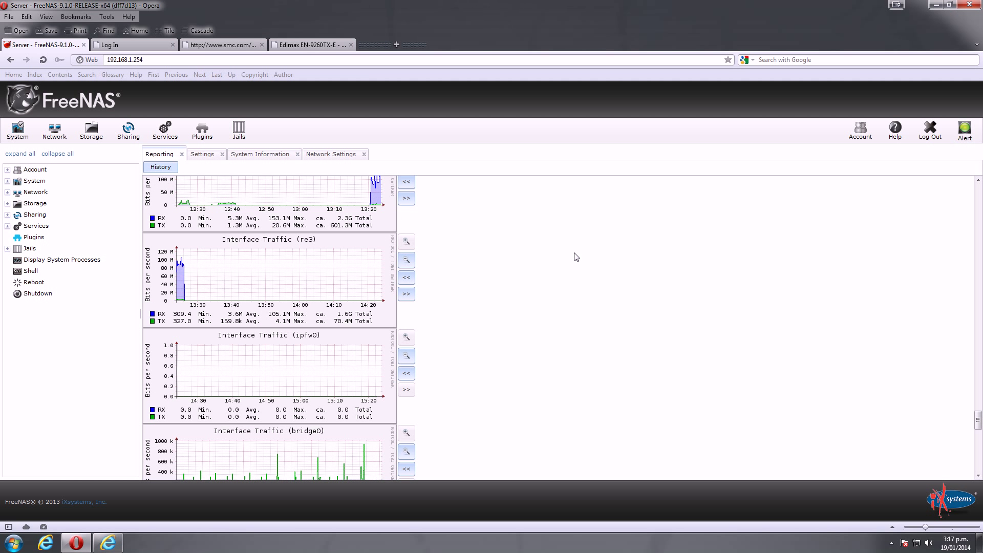
{"action": "scroll", "coordinate": [576, 257], "scroll_direction": "down", "scroll_amount": 10}
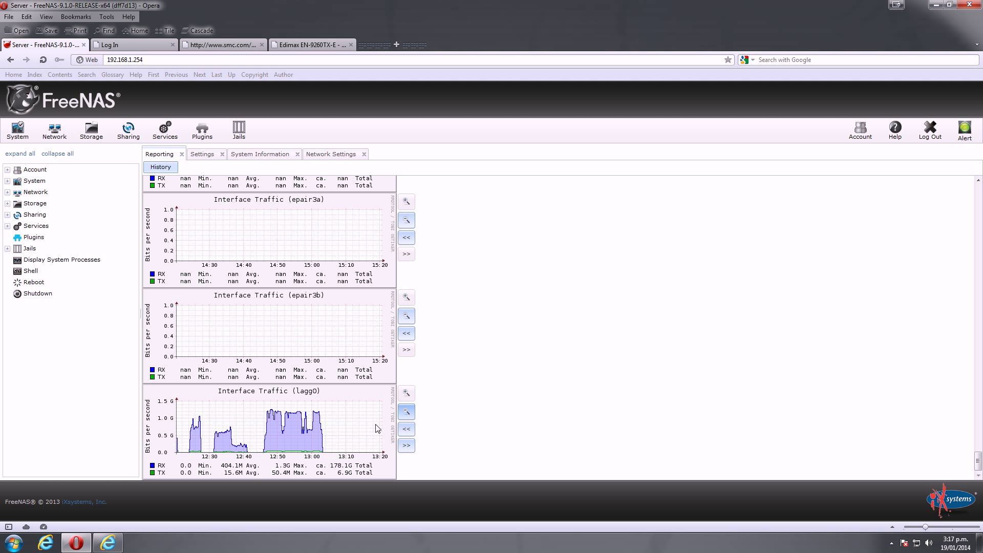
{"action": "left_click", "coordinate": [406, 444]}
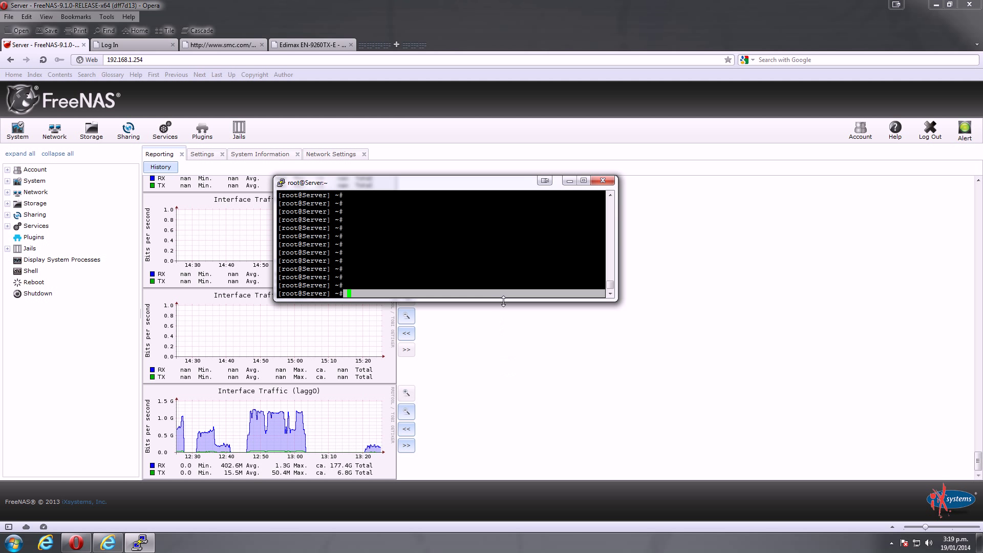
Start the iperf server with 'iperf -s -i 1' in the enlarged PuTTY terminal.
{"action": "left_click_drag", "start_coordinate": [504, 301], "coordinate": [507, 423]}
{"action": "left_click_drag", "start_coordinate": [450, 182], "coordinate": [454, 133]}
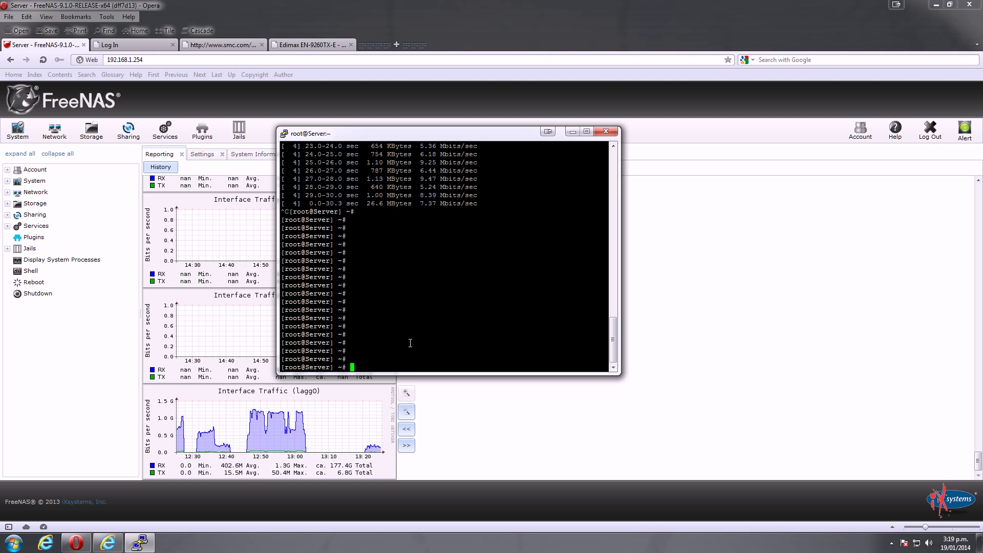
{"action": "type", "text": "iperf -s -i 1"}
{"action": "key", "text": "Return"}
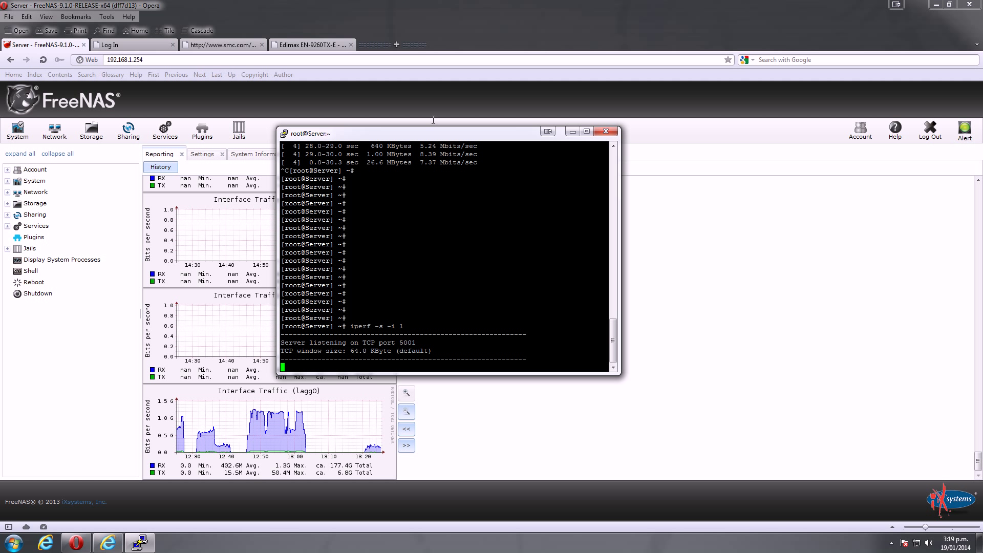
Move the PuTTY terminal to the upper left beside the C:\iperf command prompt.
{"action": "left_click_drag", "start_coordinate": [435, 136], "coordinate": [377, 100]}
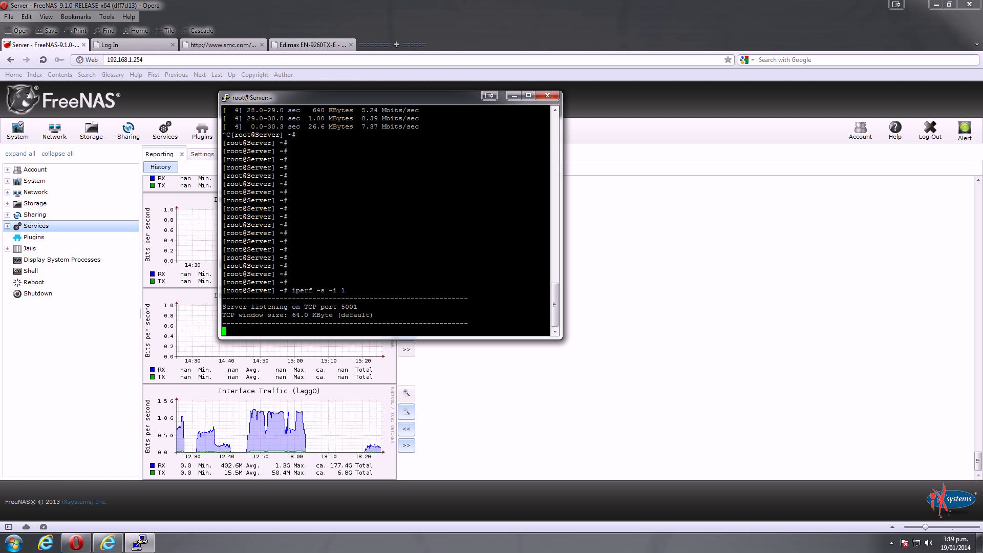
{"action": "left_click", "coordinate": [35, 226]}
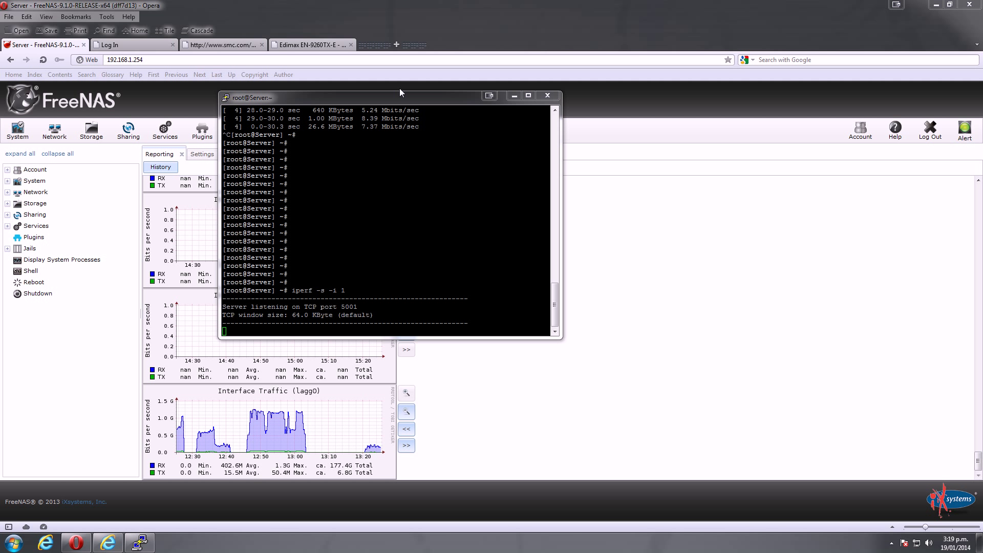
{"action": "left_click_drag", "start_coordinate": [402, 98], "coordinate": [222, 86]}
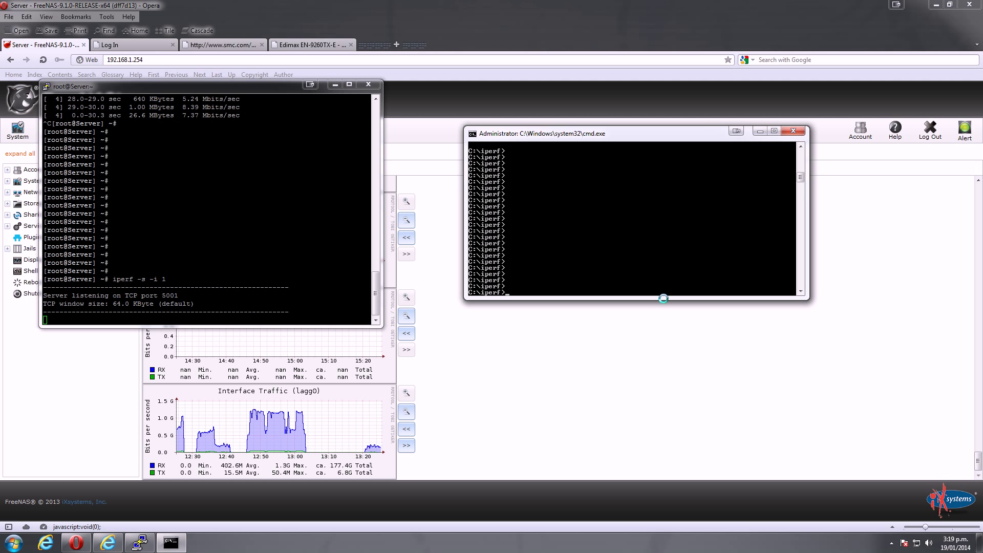
Resize the console and rerun 'iperf -c 192.168.1.254 -t 30' from history.
{"action": "left_click_drag", "start_coordinate": [665, 297], "coordinate": [670, 360]}
{"action": "left_click_drag", "start_coordinate": [678, 137], "coordinate": [598, 90]}
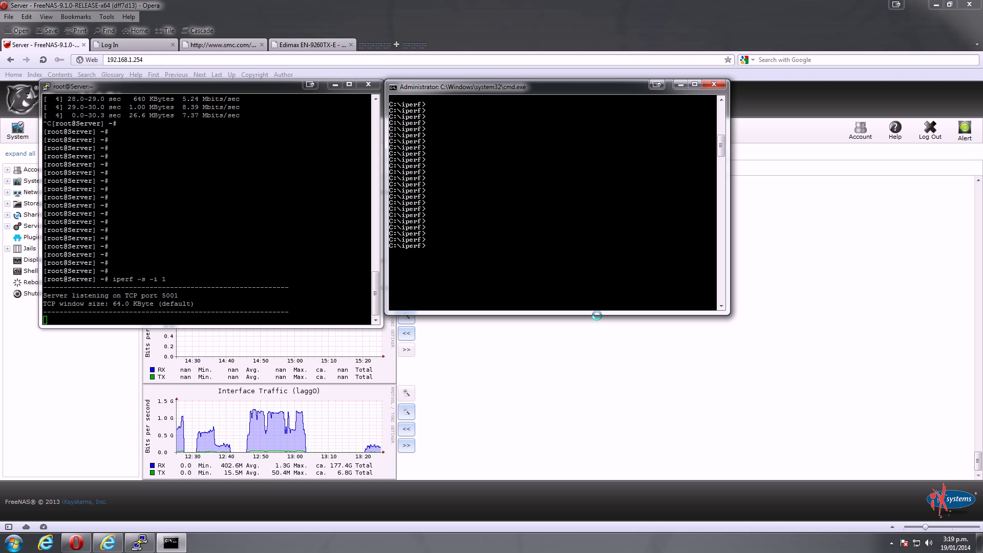
{"action": "left_click_drag", "start_coordinate": [598, 313], "coordinate": [599, 298]}
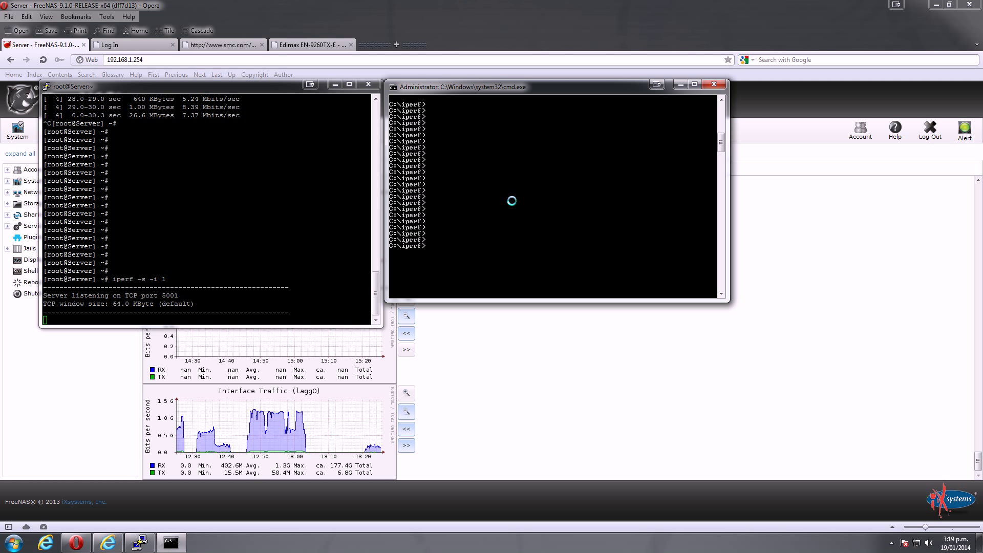
{"action": "key", "text": "Up"}
{"action": "key", "text": "Return"}
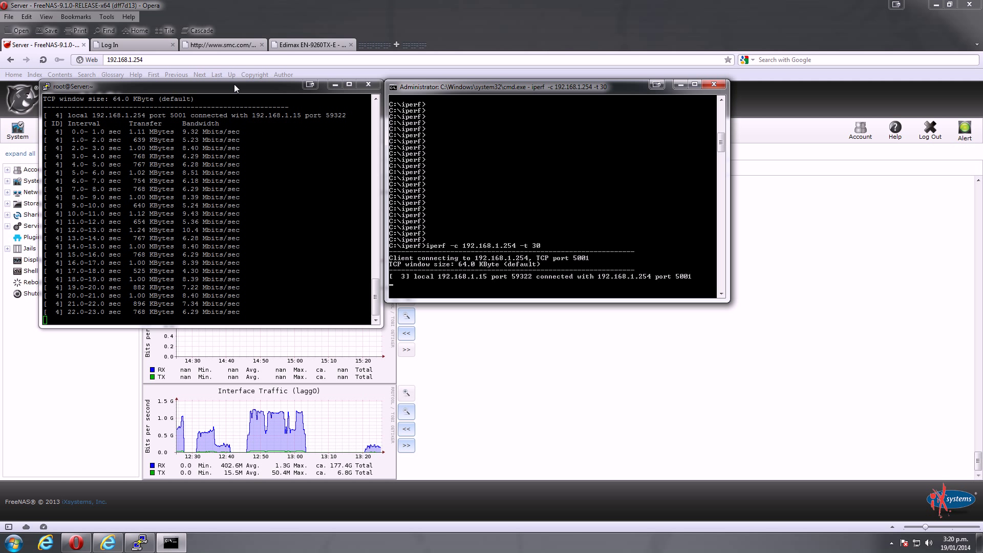
Move the server terminal and client console lower on screen, server in front.
{"action": "left_click_drag", "start_coordinate": [235, 84], "coordinate": [206, 208]}
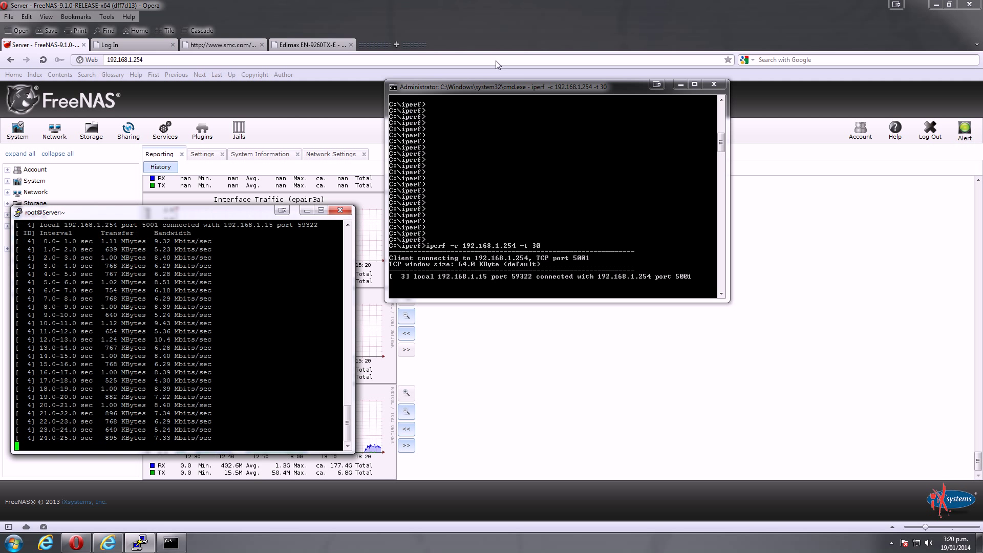
{"action": "left_click_drag", "start_coordinate": [518, 85], "coordinate": [520, 211]}
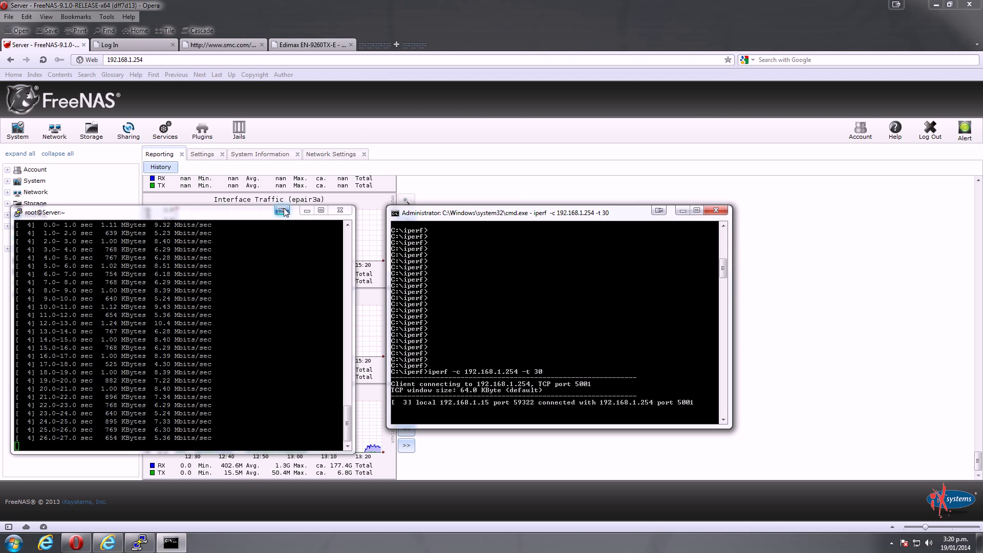
{"action": "left_click_drag", "start_coordinate": [228, 218], "coordinate": [250, 206]}
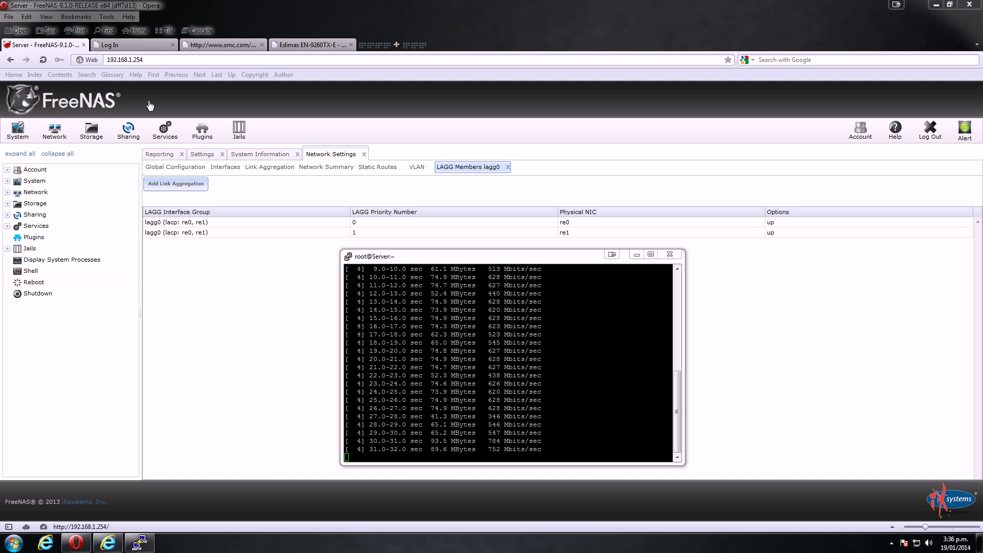
Shift the server terminal right and place the client console at lower left.
{"action": "left_click_drag", "start_coordinate": [481, 256], "coordinate": [588, 257]}
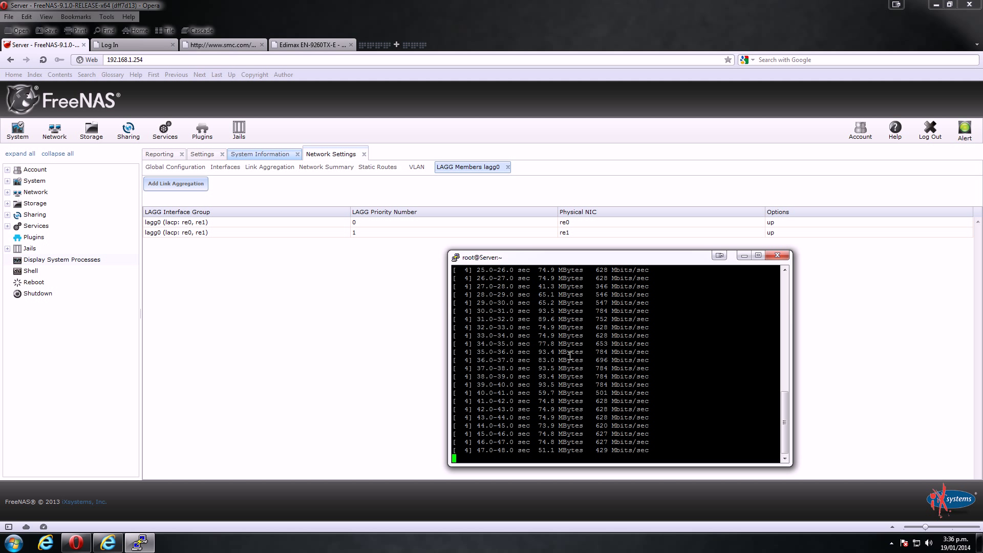
{"action": "left_click_drag", "start_coordinate": [620, 260], "coordinate": [721, 271]}
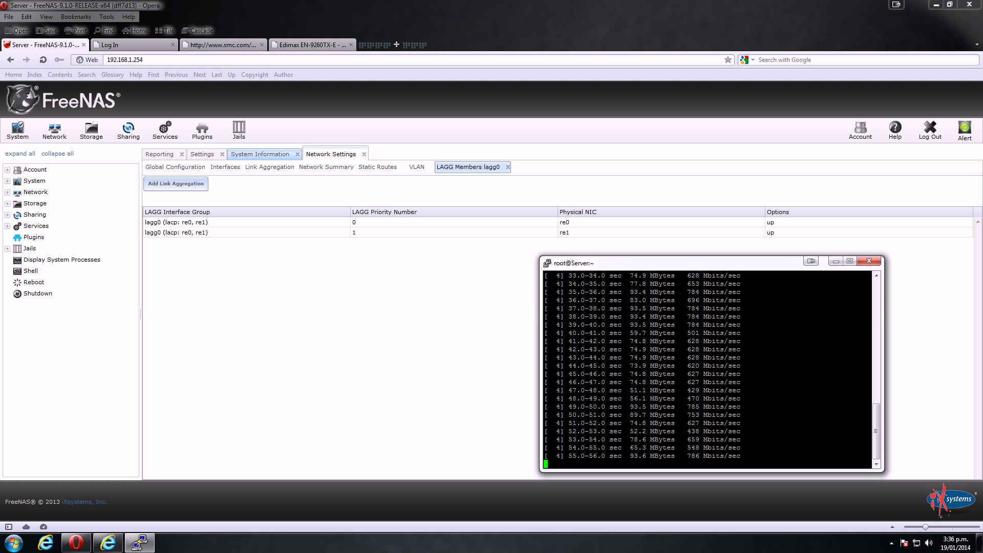
{"action": "left_click_drag", "start_coordinate": [171, 238], "coordinate": [221, 266]}
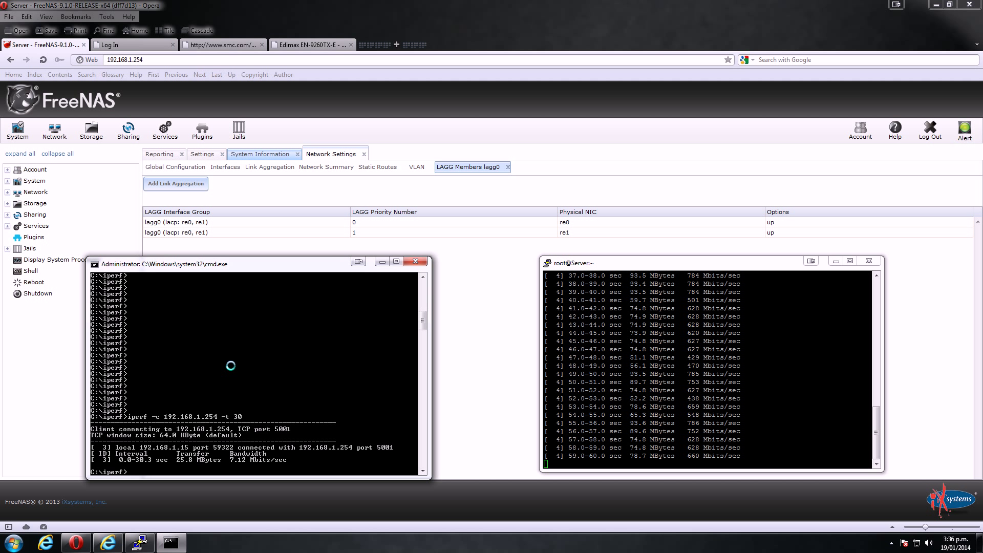
Recall and rerun 'iperf -c 192.168.1.254 -t 30' in cmd.exe.
{"action": "key", "text": "Up"}
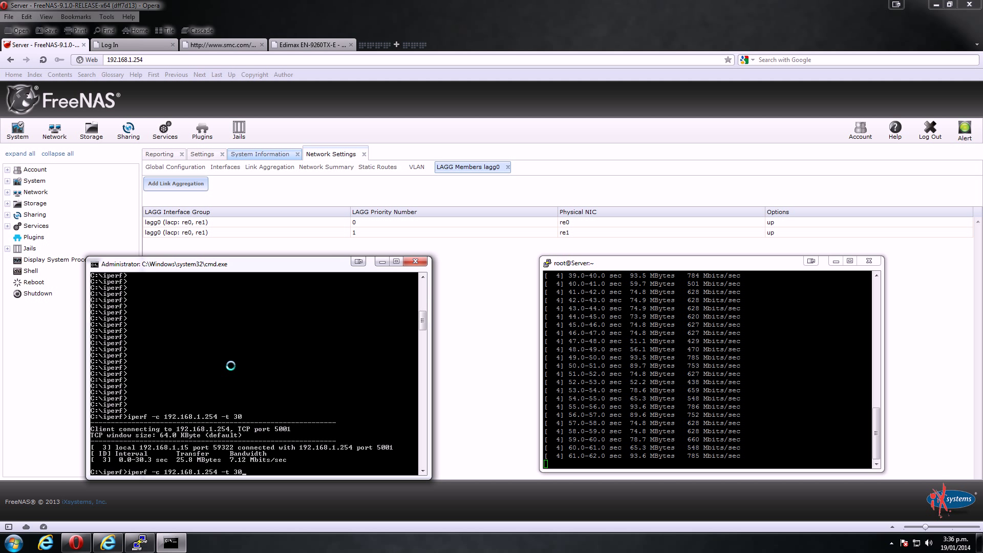
{"action": "key", "text": "Return"}
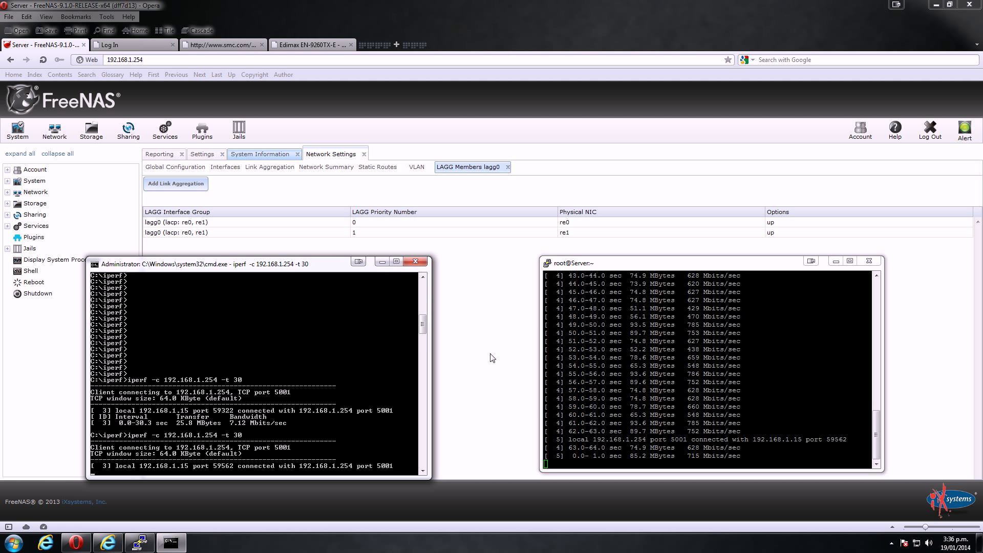